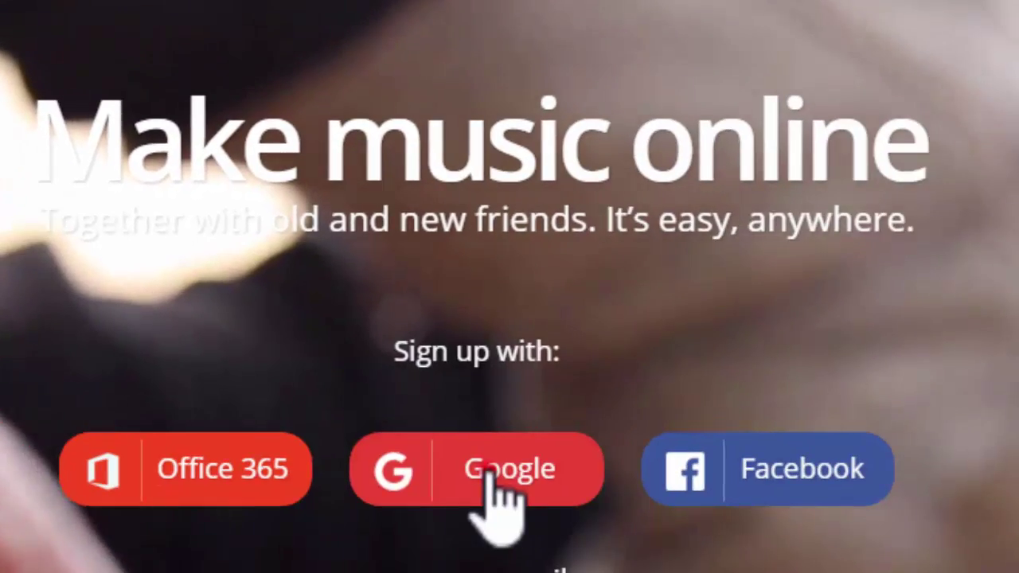
Step: Start signing in to Soundtrap with a Google account
click(486, 472)
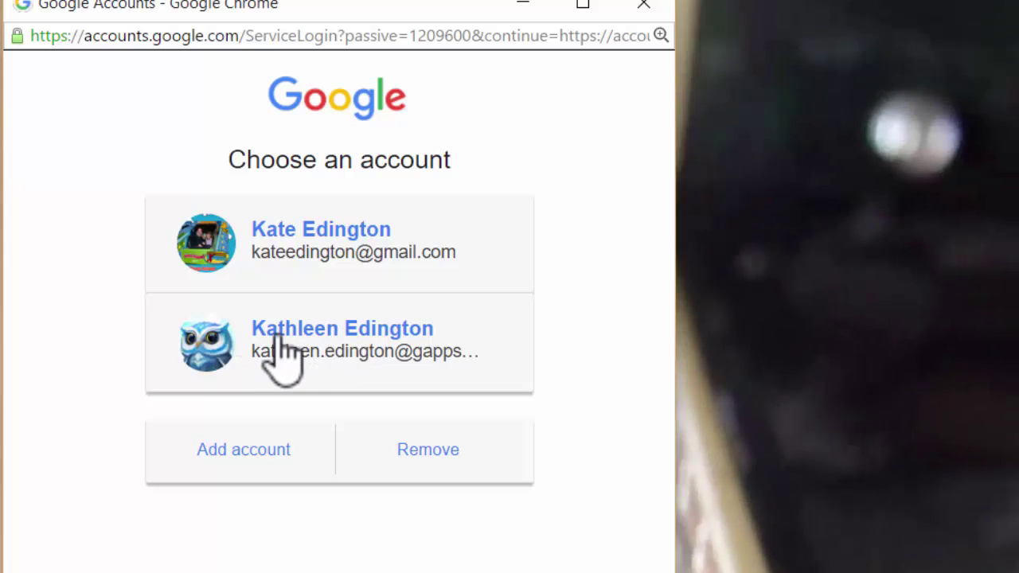
Step: Sign in with the second Google account, entering its password
click(279, 340)
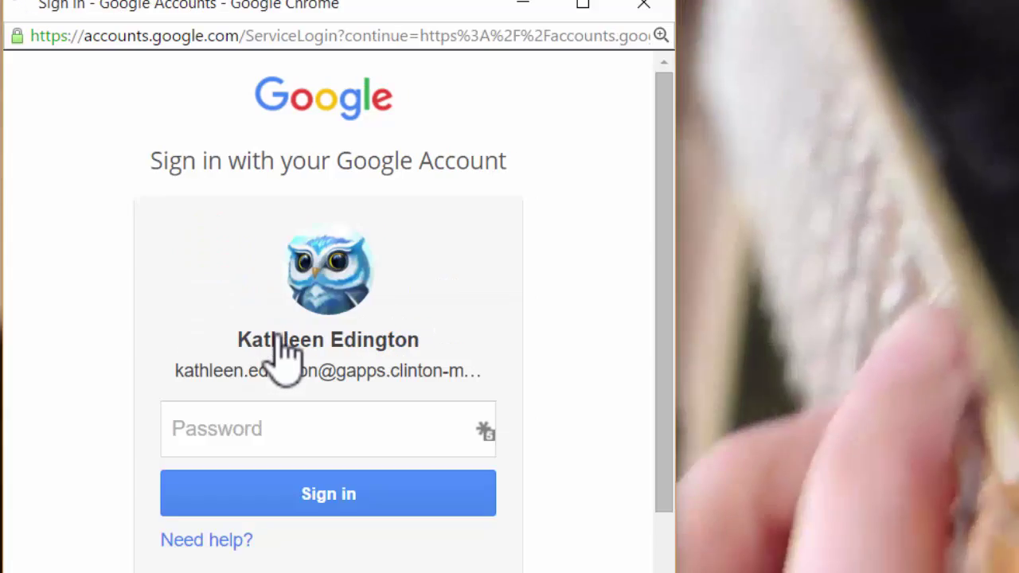
text(********)
click(272, 504)
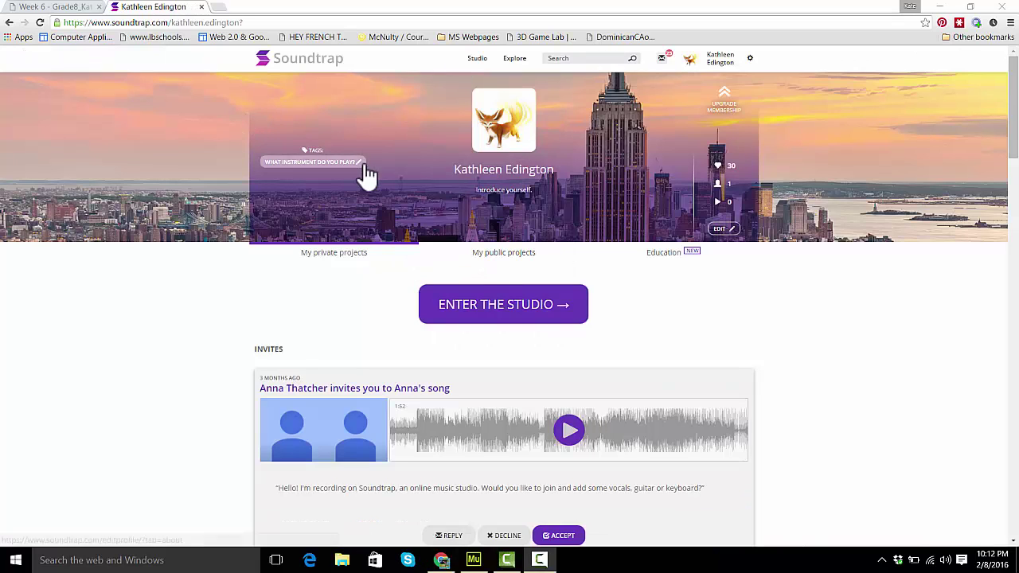
Step: Enter the Soundtrap studio from the profile page
click(495, 313)
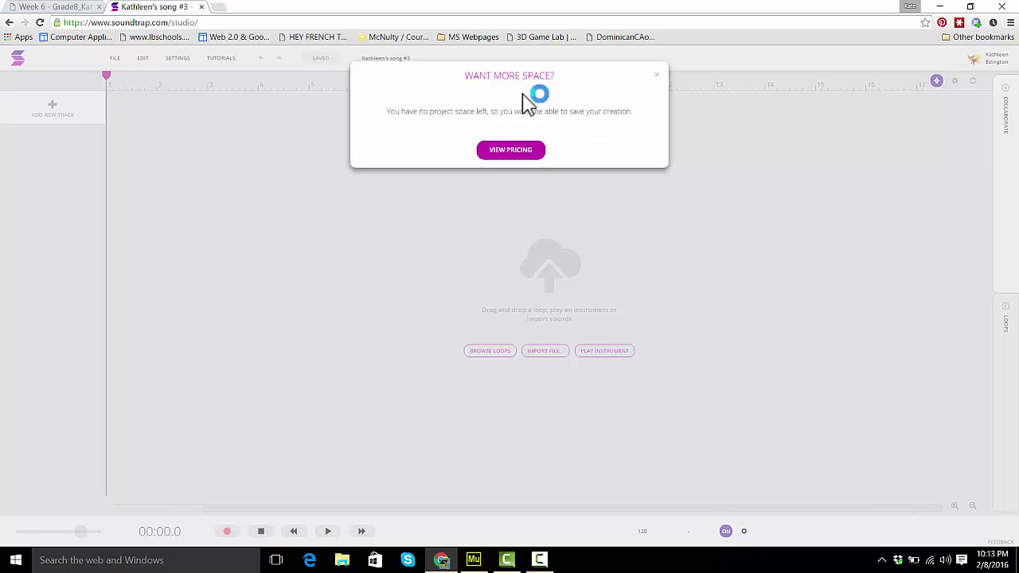
Step: Dismiss the Want More Space warning and start a Blank Project
click(658, 79)
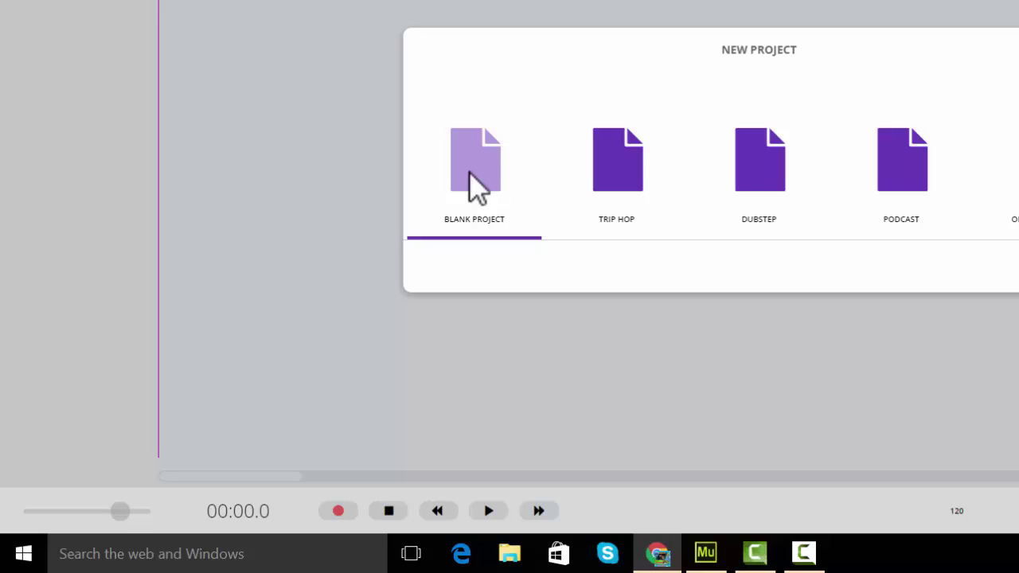
click(476, 177)
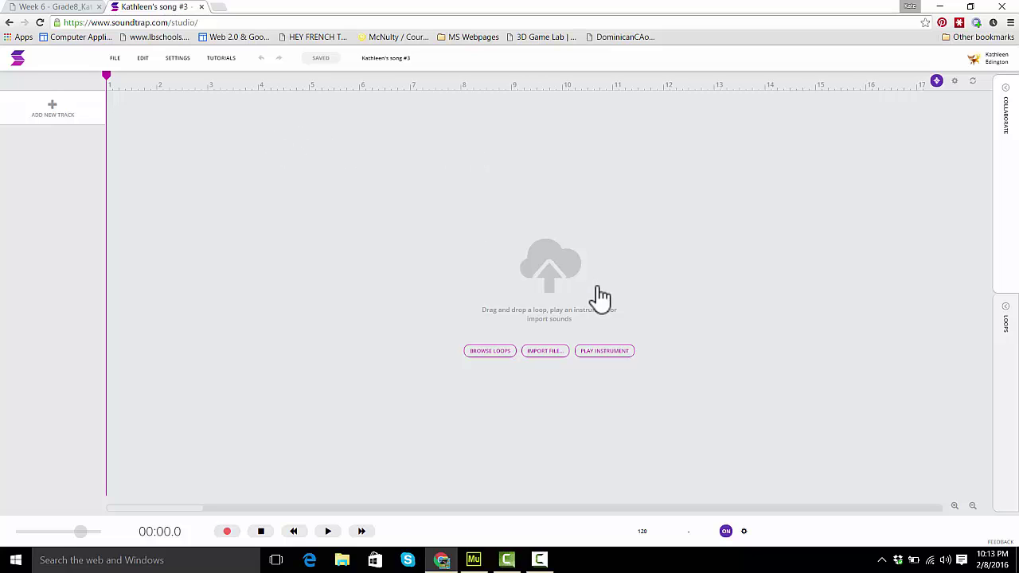
Step: Preview the Beat - 808 Basic Electro 4 loop and place it at bar 1 as a new track
click(490, 355)
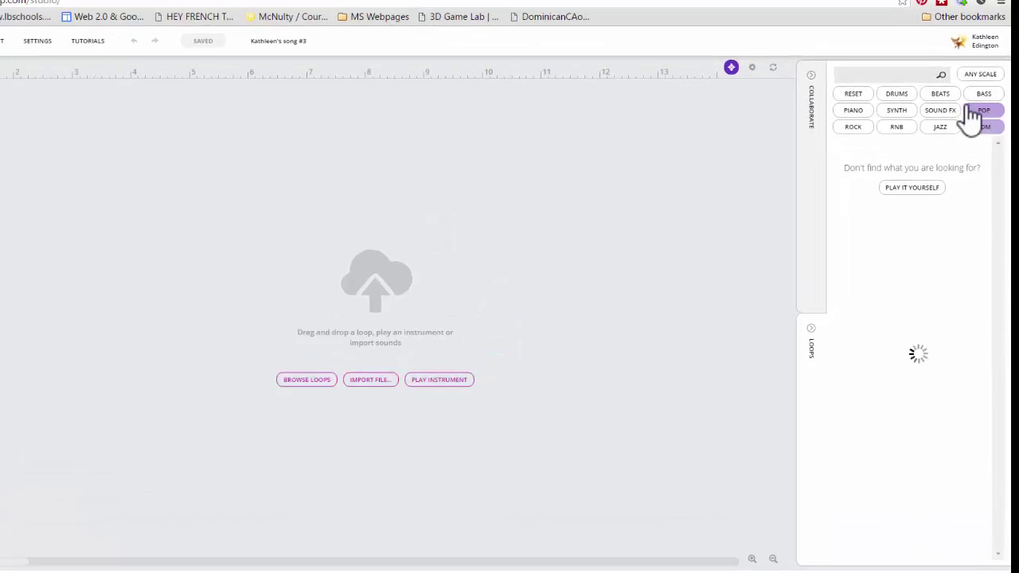
click(891, 67)
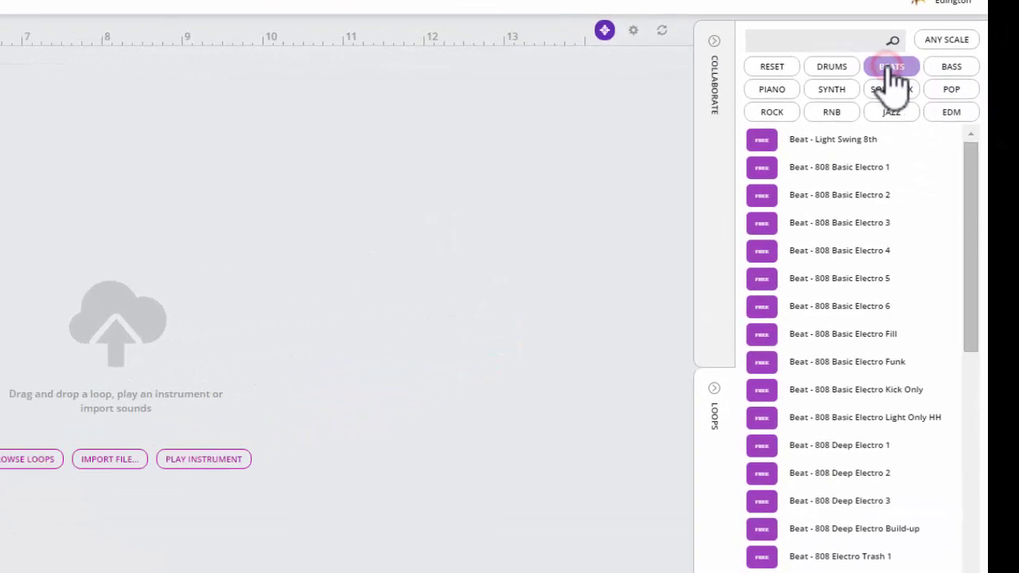
click(874, 259)
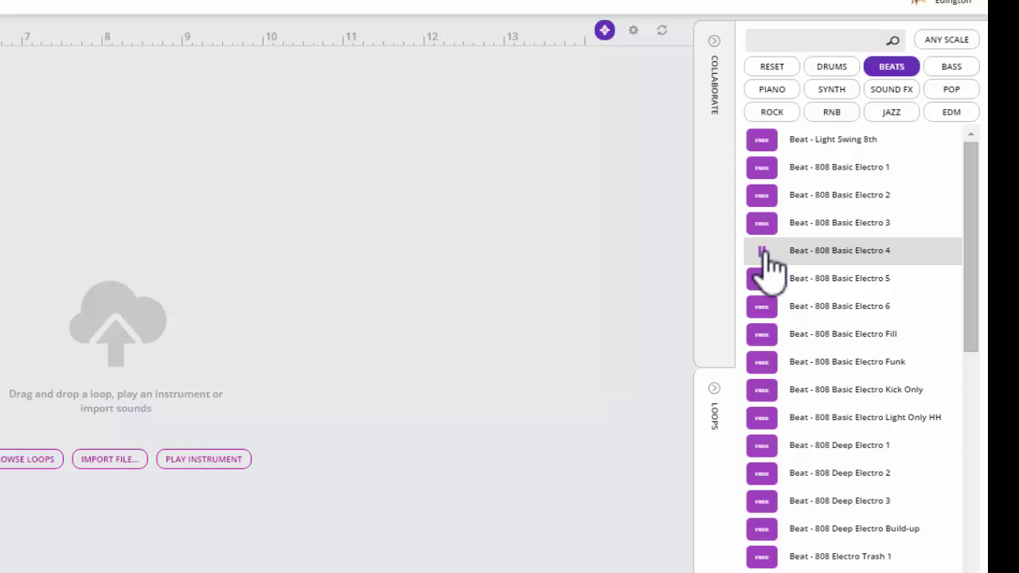
click(762, 250)
drag(824, 250, 0, 140)
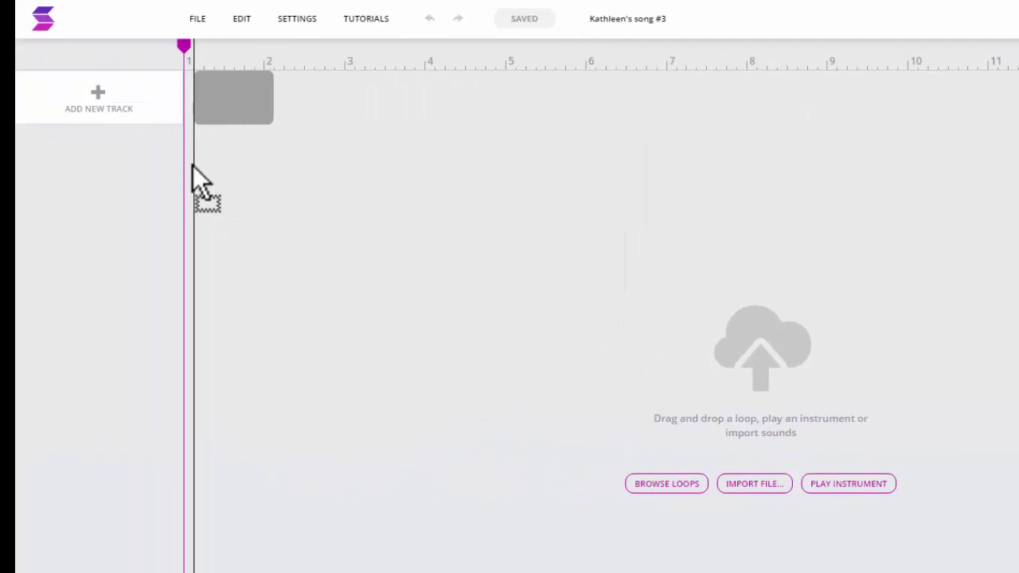
drag(193, 165, 183, 167)
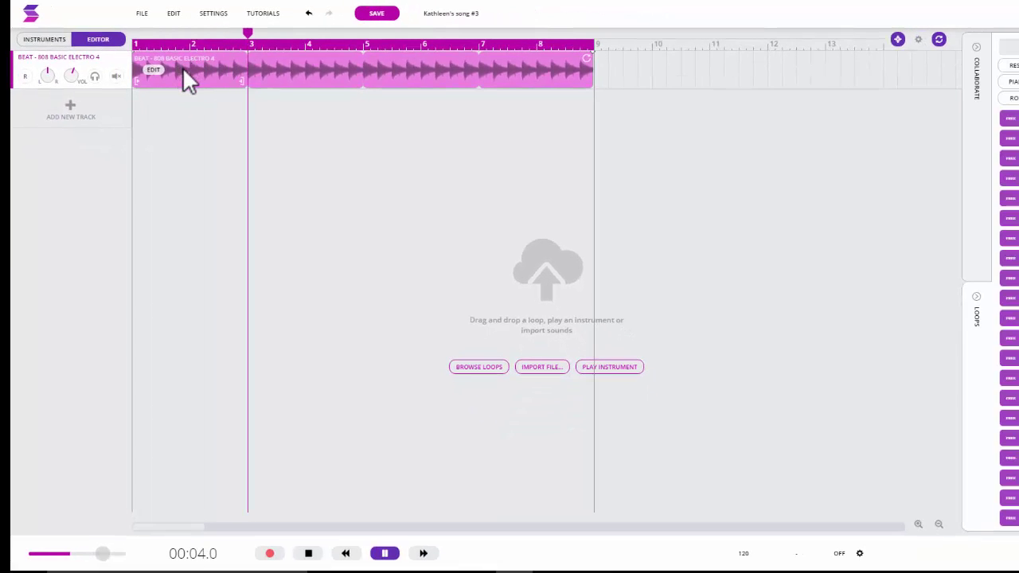
click(391, 553)
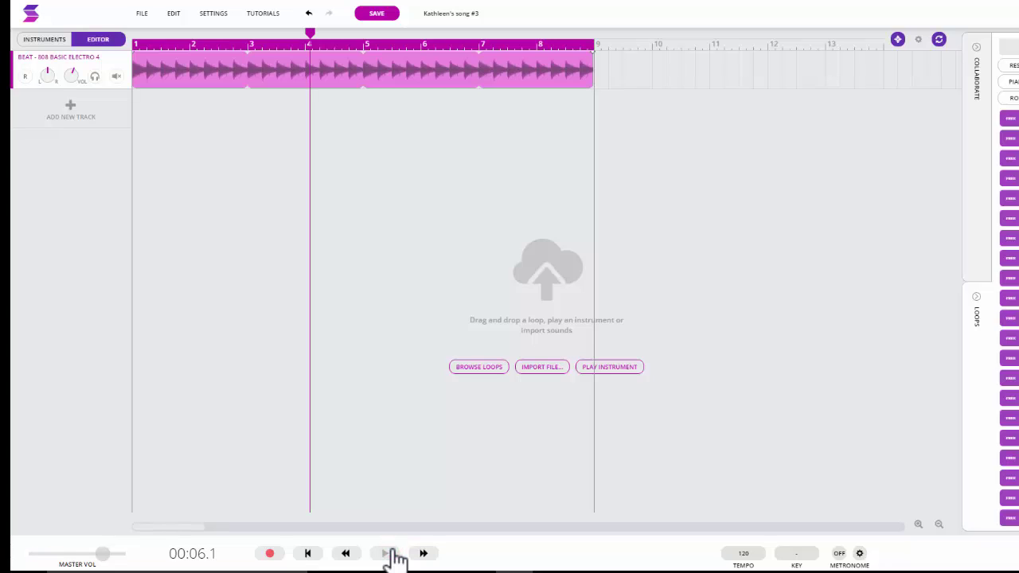
drag(490, 528, 302, 532)
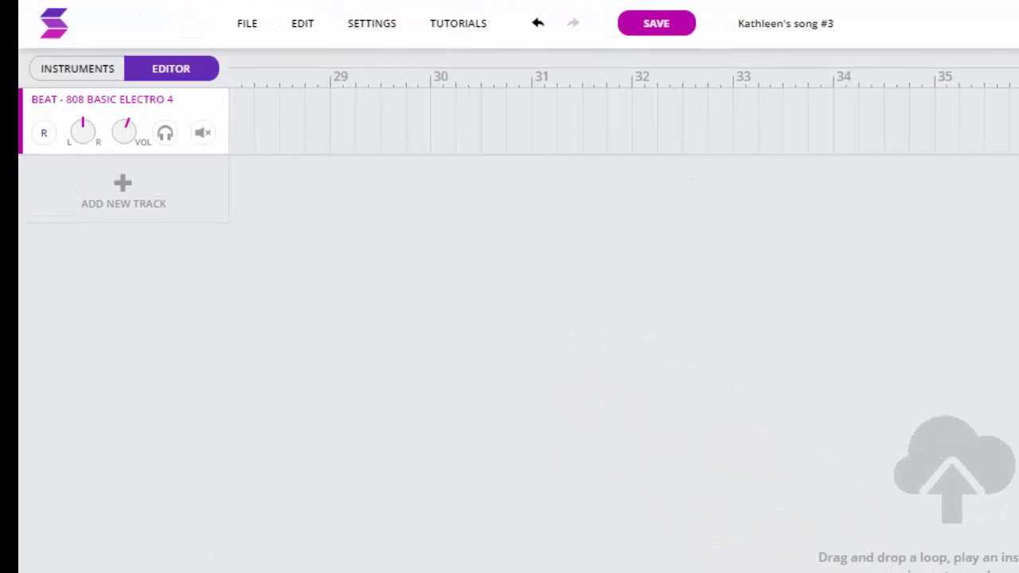
scroll(597, 112, left, 15)
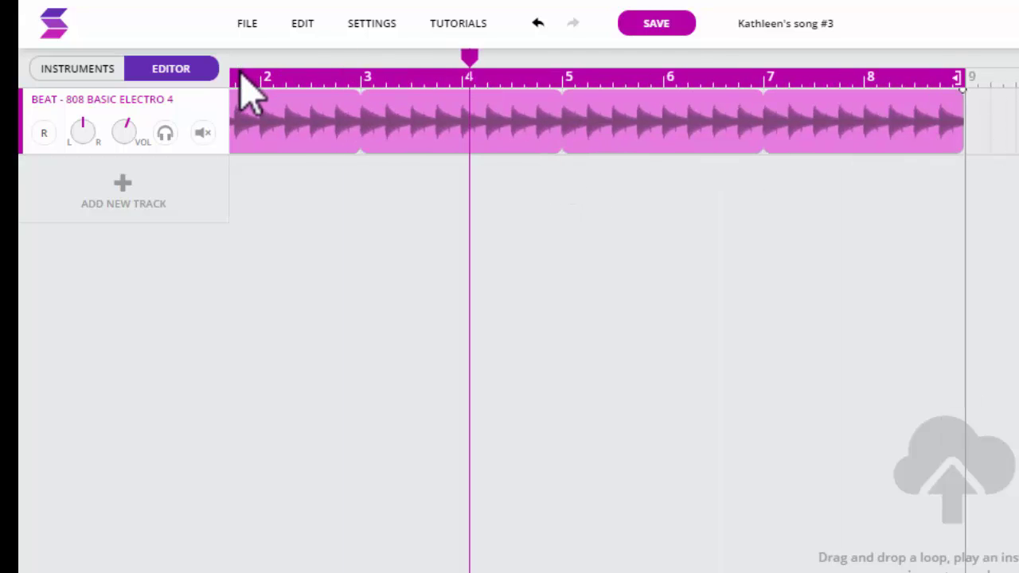
mouse_move(343, 76)
mouse_down()
mouse_move(853, 70)
mouse_move(930, 79)
mouse_up()
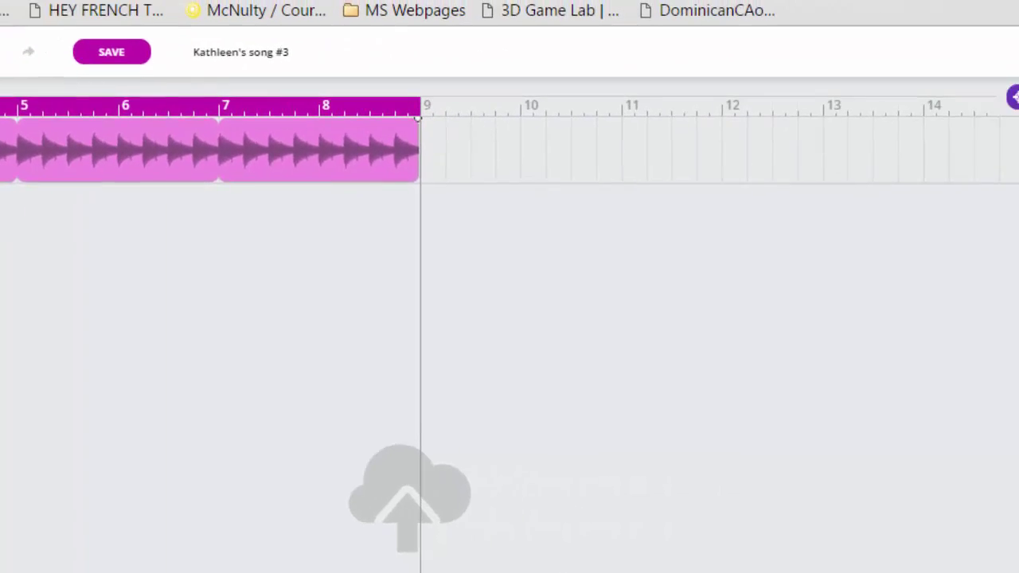
click(892, 106)
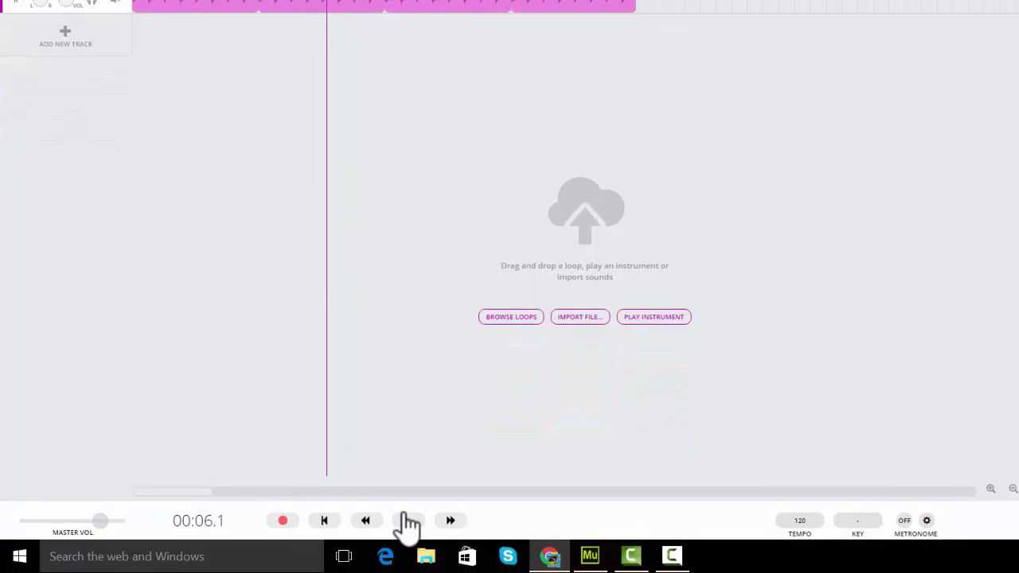
click(408, 502)
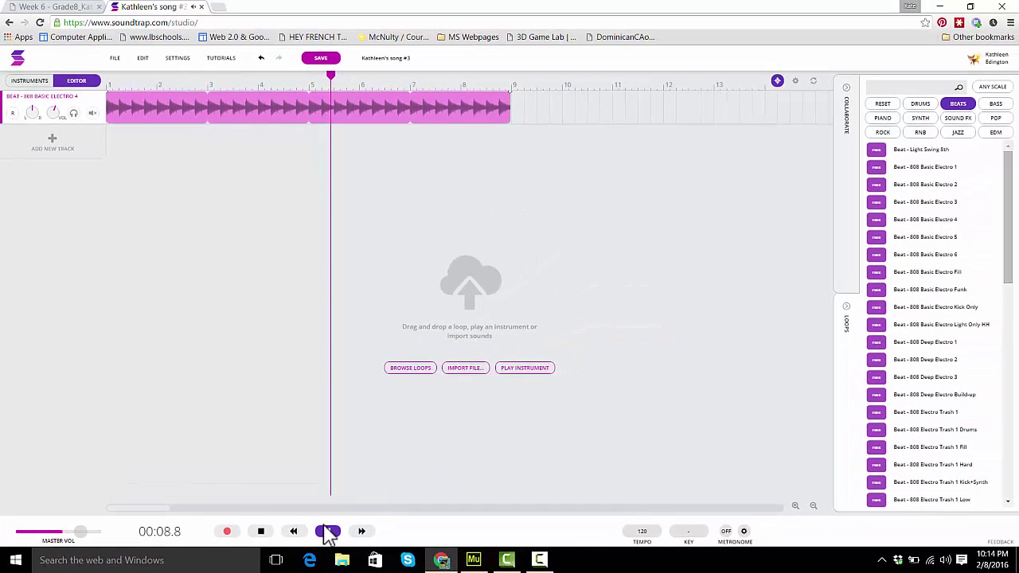
click(328, 532)
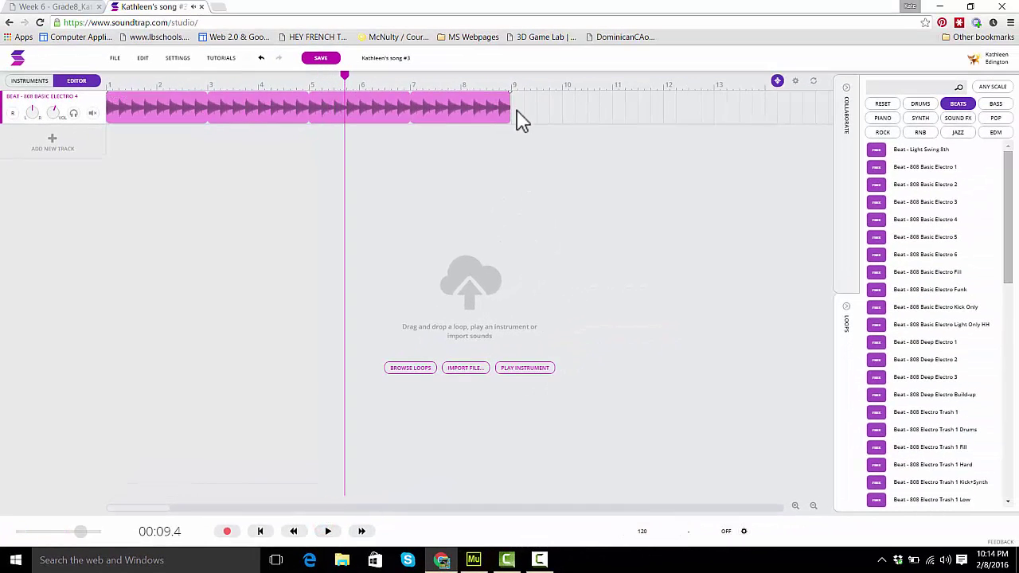
Step: Stretch the beat loop from bar 9 out to bar 13
drag(507, 103, 534, 102)
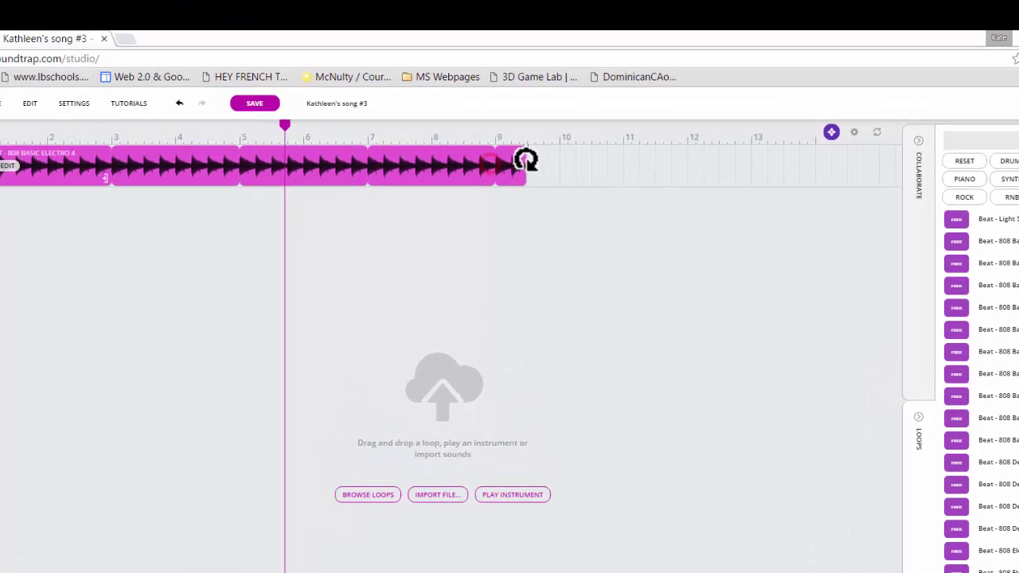
drag(526, 159, 733, 167)
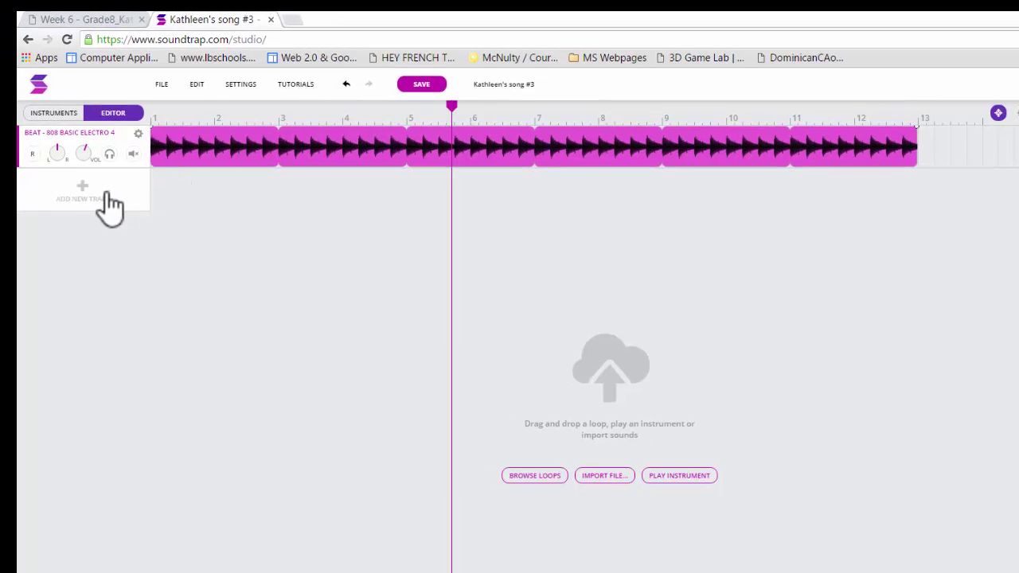
Step: Choose Or open loop library from the Add New Track options
click(99, 190)
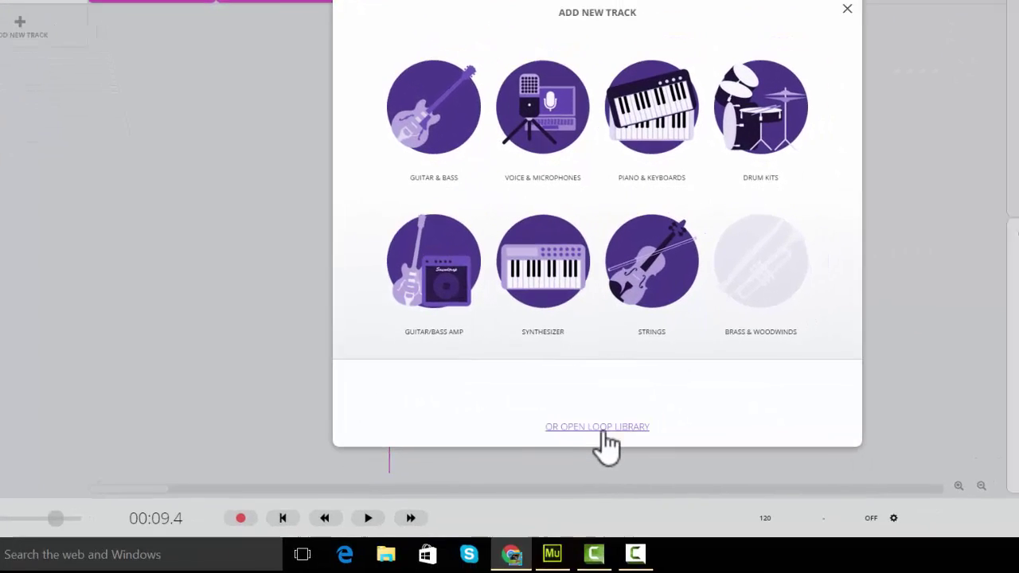
click(653, 556)
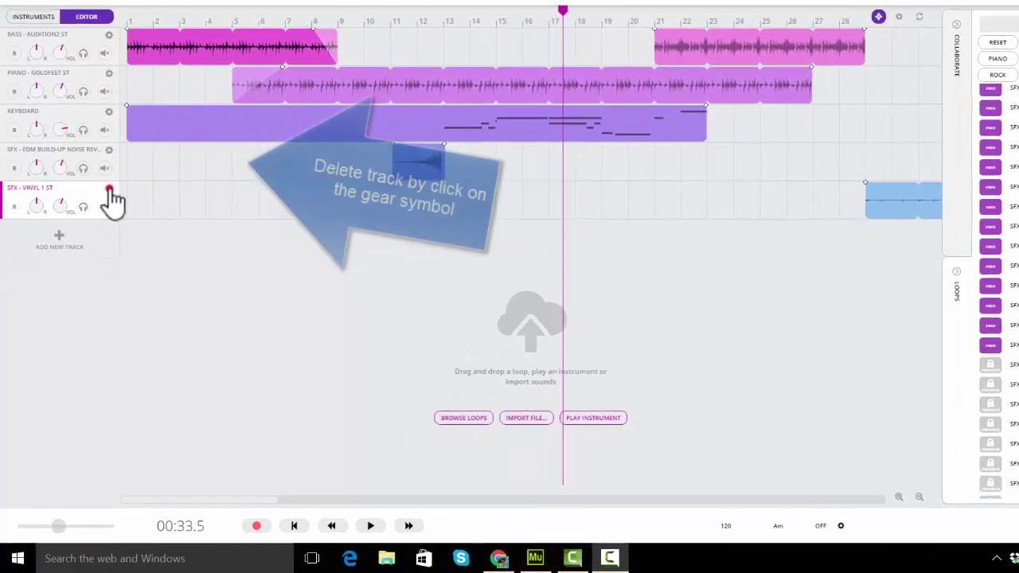
Step: Delete the SFX - VINYL 1 ST track and confirm with YES, DELETE!
click(96, 233)
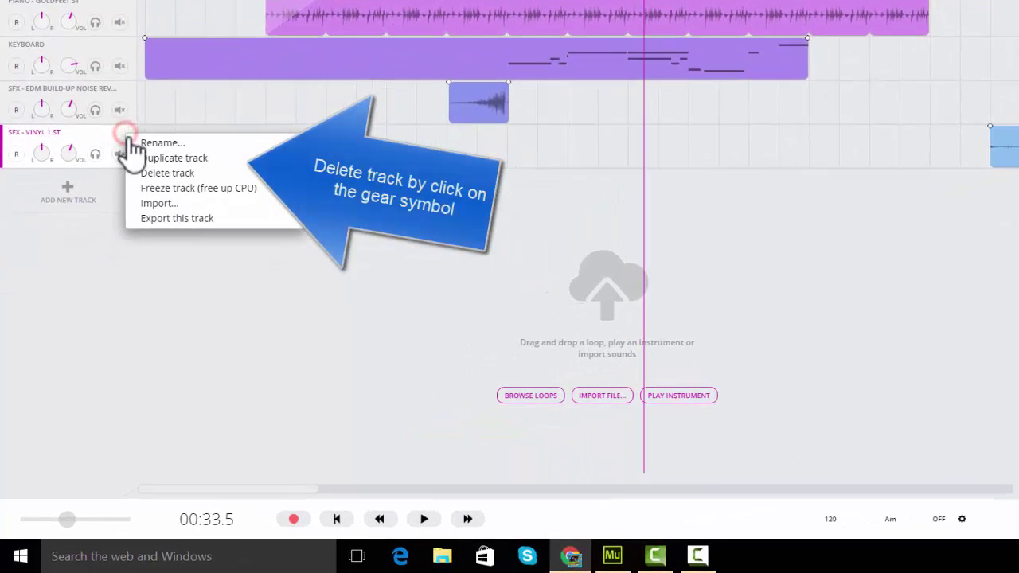
click(112, 265)
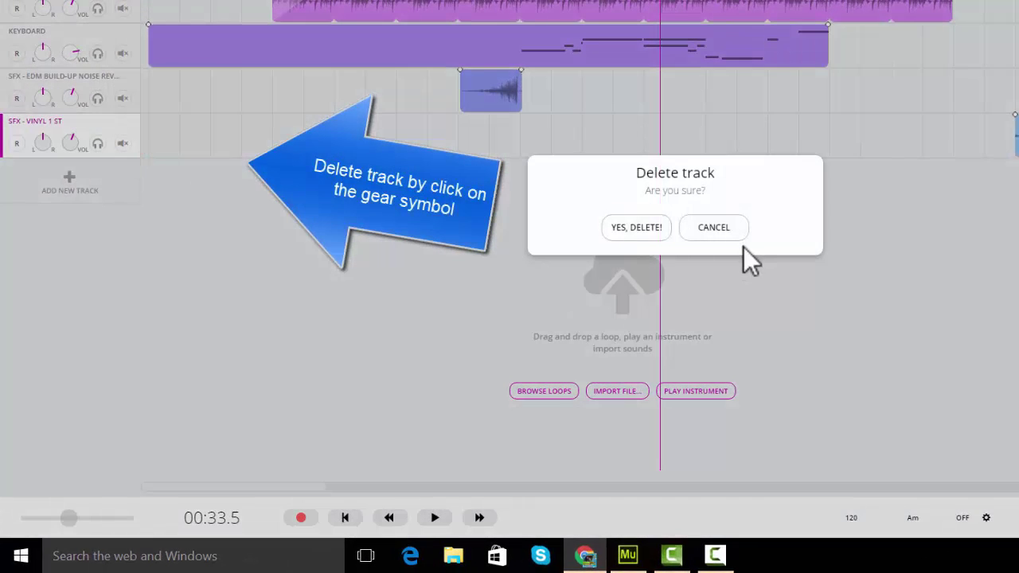
click(653, 232)
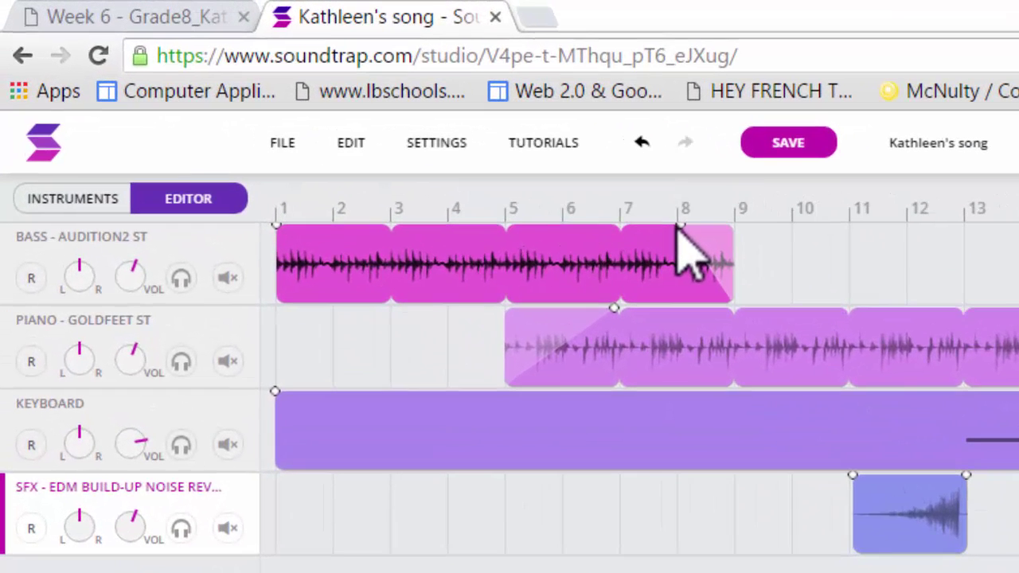
Step: Fade out the end of the bass clip, starting the fade around bar 7
click(276, 93)
click(679, 223)
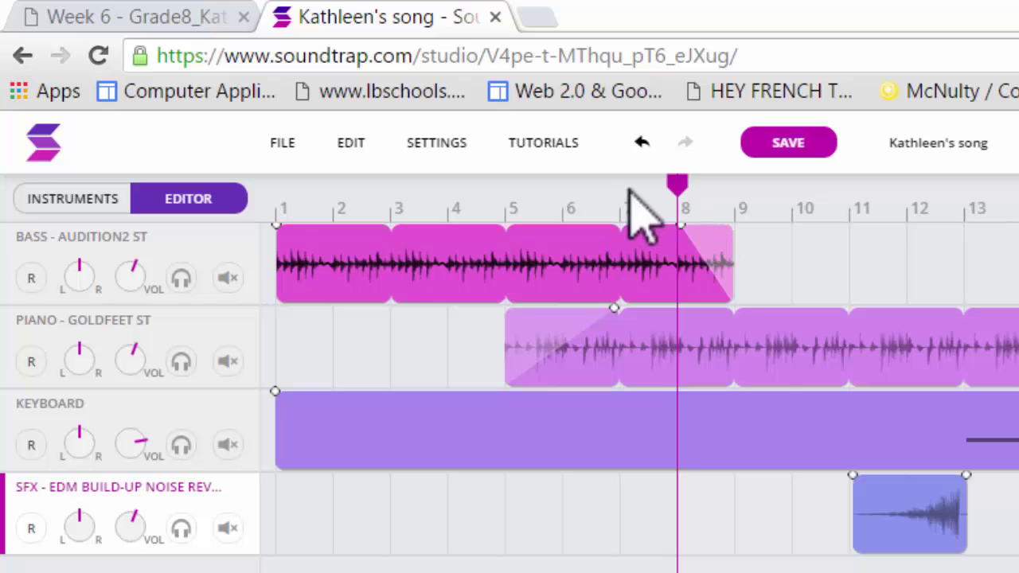
click(679, 184)
drag(679, 185, 562, 186)
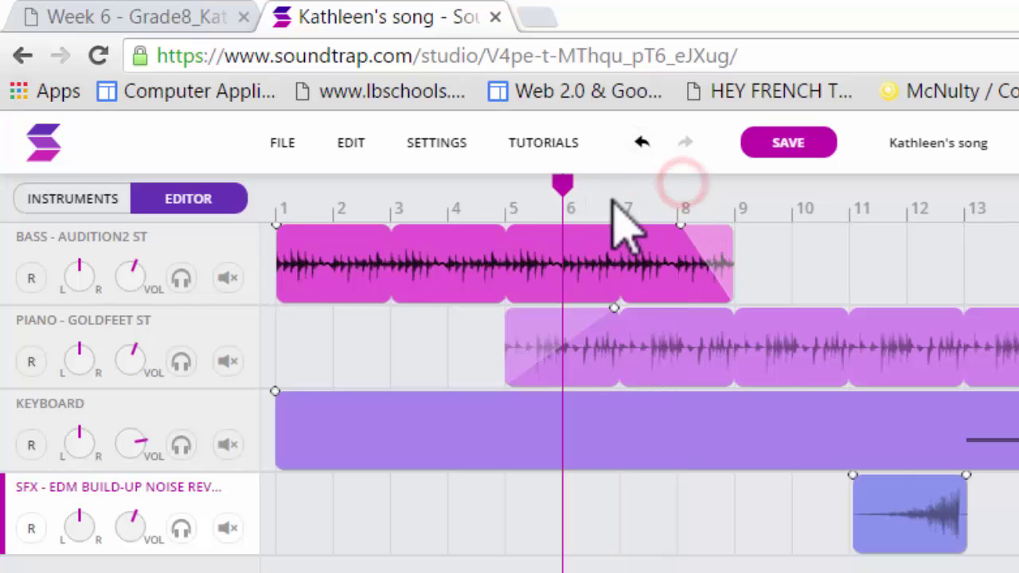
click(684, 229)
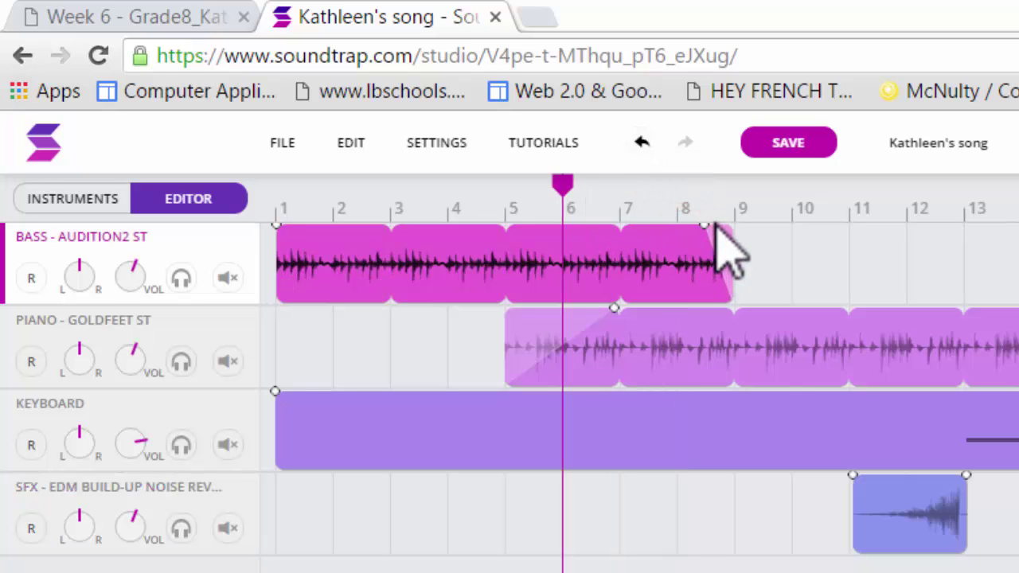
mouse_move(667, 232)
mouse_down()
mouse_move(621, 227)
mouse_move(718, 231)
mouse_move(647, 237)
mouse_move(698, 233)
mouse_move(682, 229)
mouse_up()
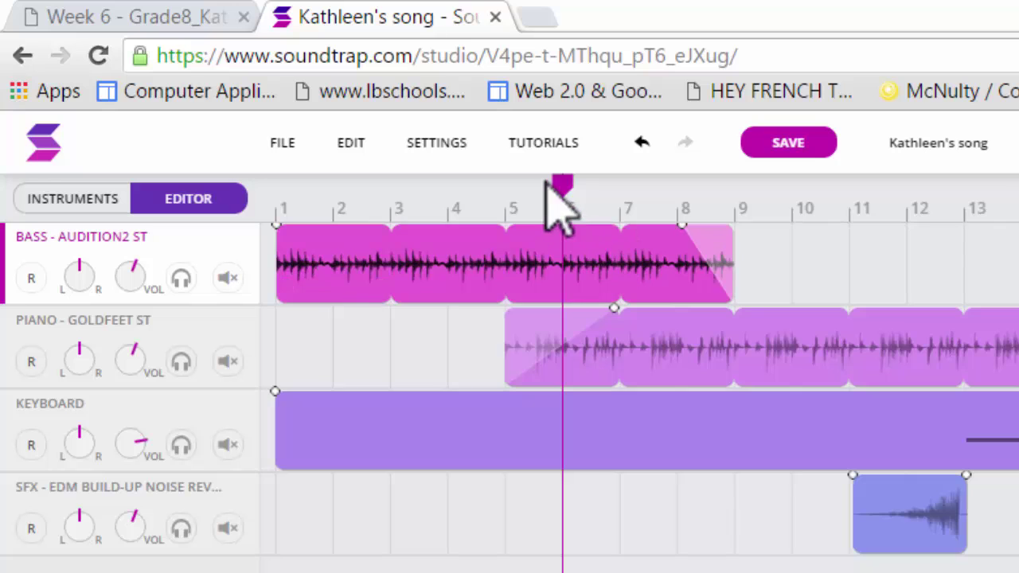
drag(575, 179, 522, 187)
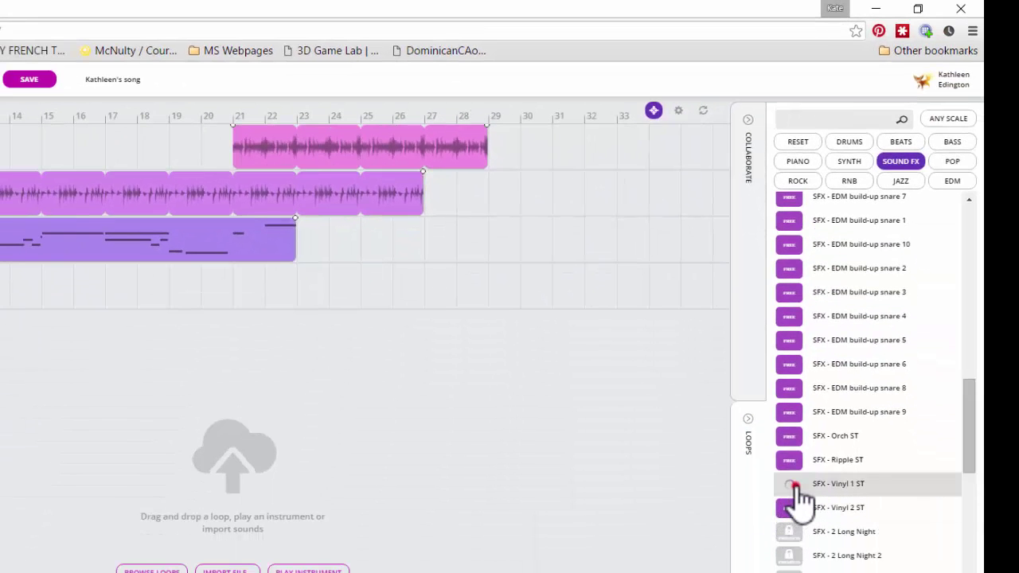
Step: Place the SFX - Vinyl 1 ST loop on a new track at bar 29
drag(796, 487, 500, 345)
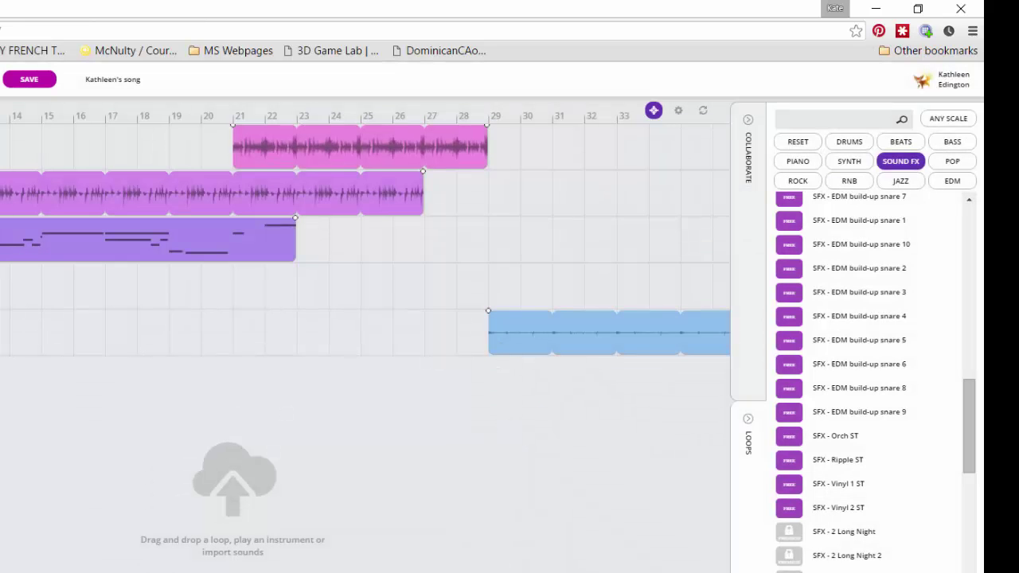
scroll(365, 239, right, 20)
scroll(365, 239, left, 15)
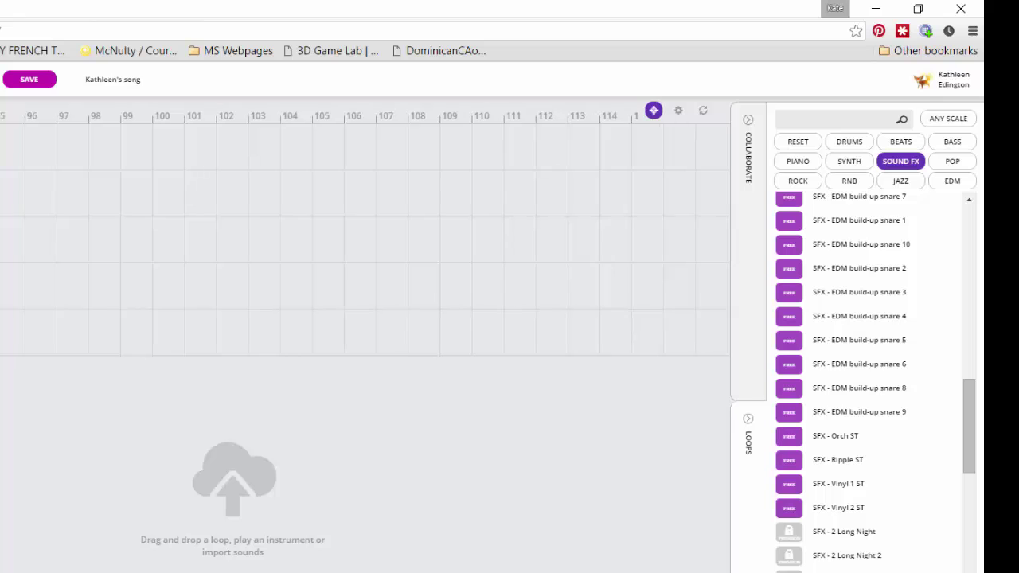
scroll(365, 239, left, 15)
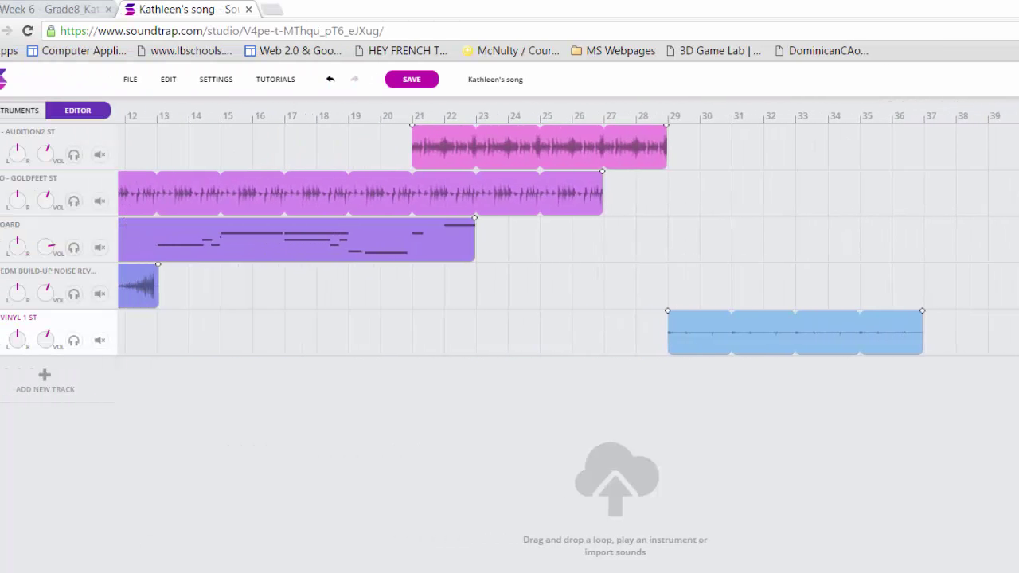
scroll(365, 563, left, 2)
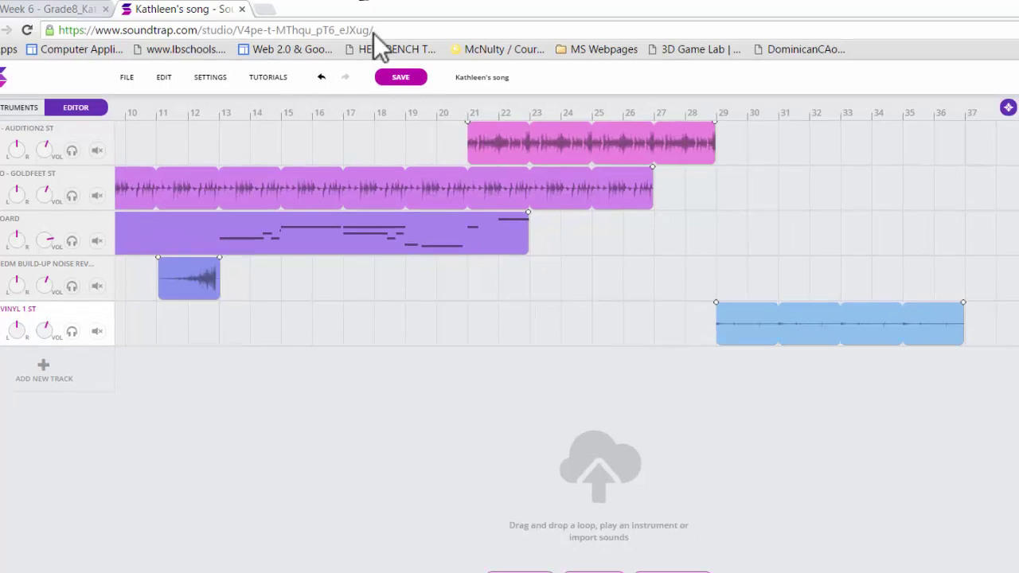
Step: Play back from bar 20, then trim the vinyl loop so it ends at bar 33
click(447, 137)
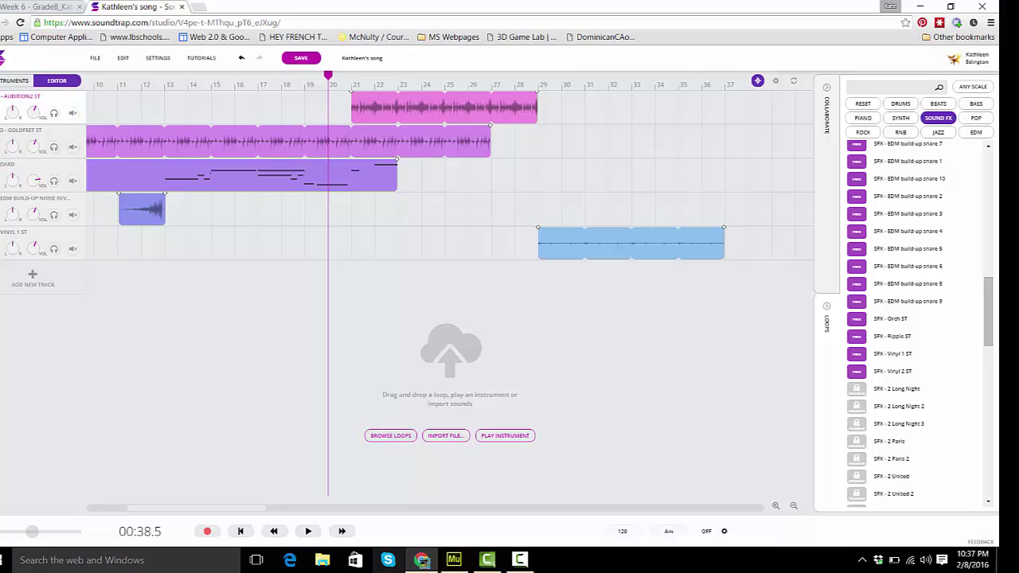
click(310, 532)
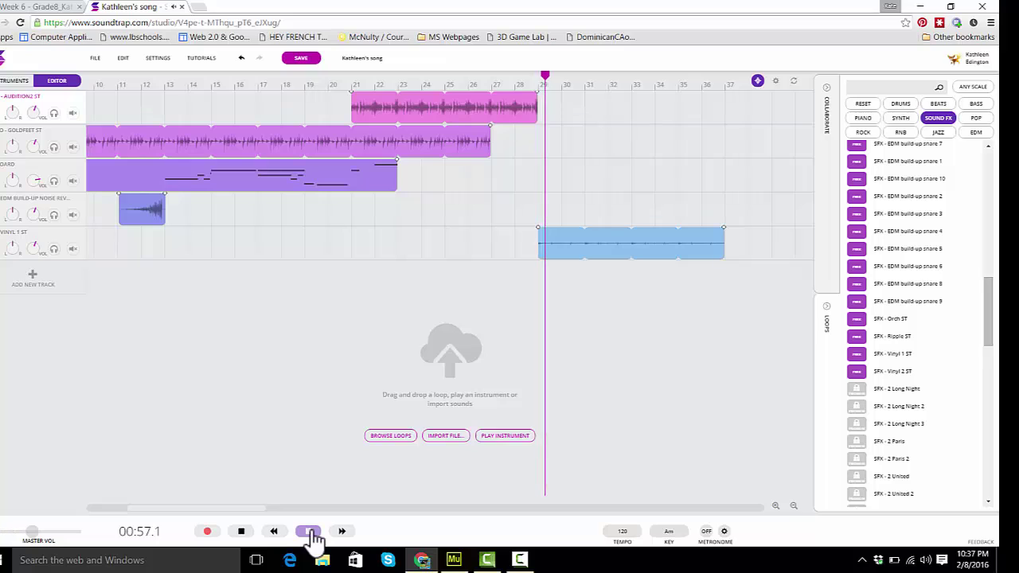
click(311, 531)
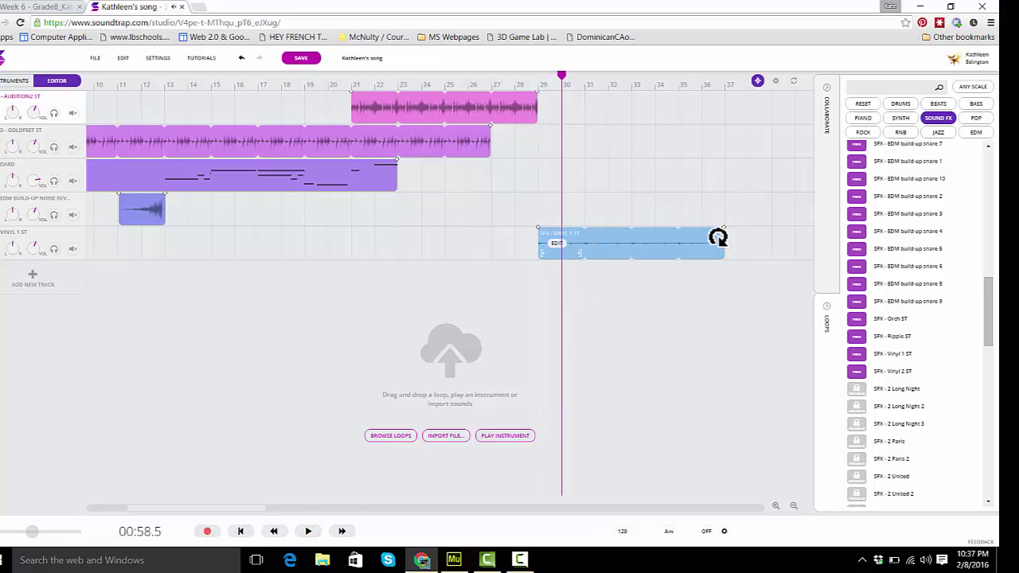
drag(719, 232, 631, 243)
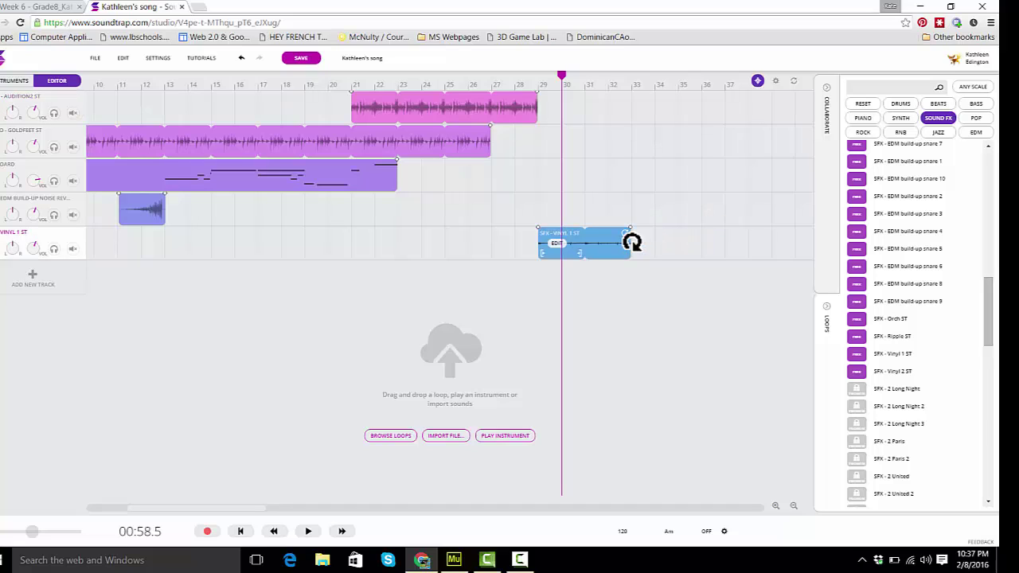
click(676, 367)
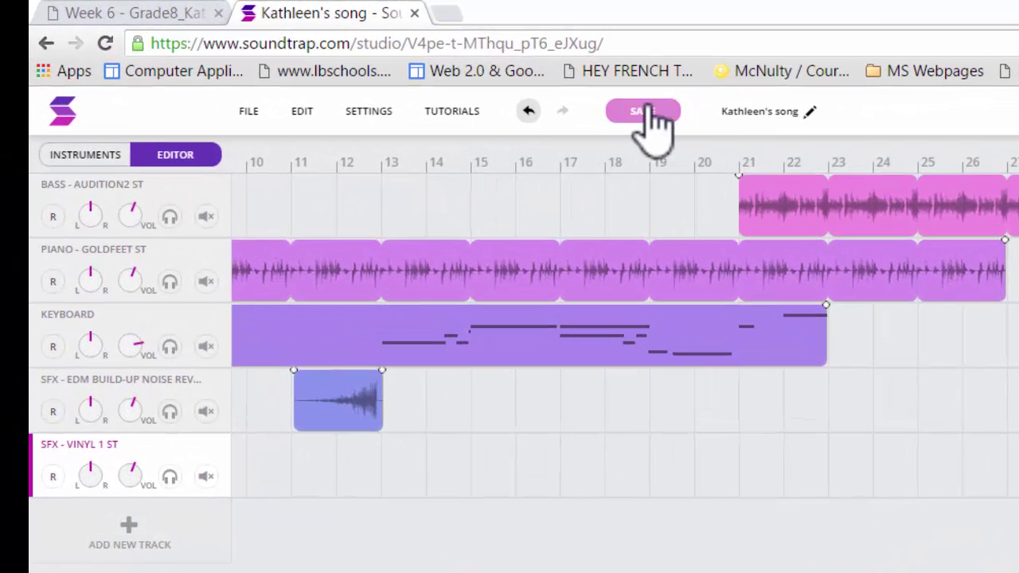
Step: Save the song and return to the profile page showing it under private projects
click(309, 59)
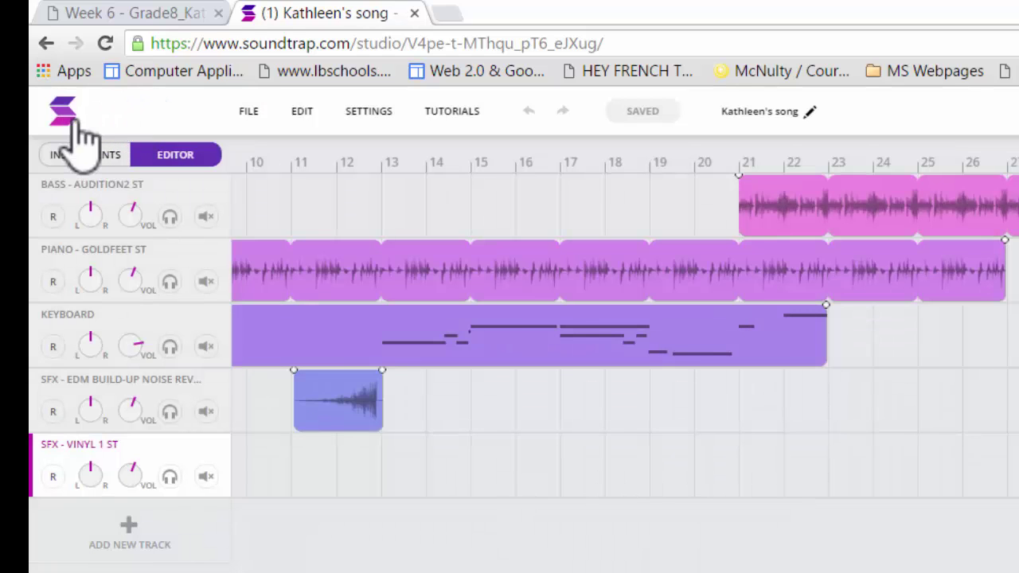
click(62, 115)
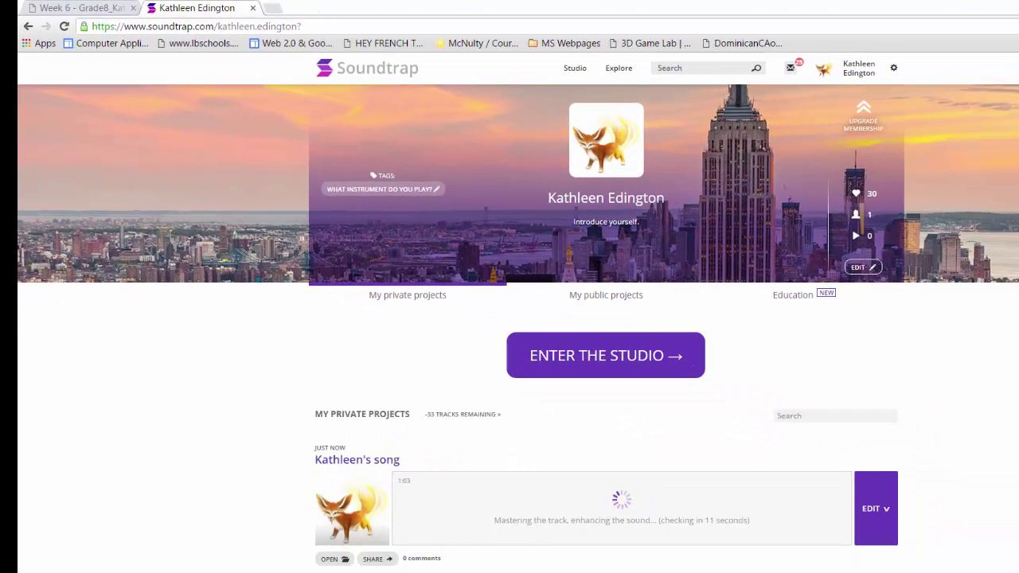
Step: Open the EDIT options for the saved song in My private projects
scroll(746, 360, down, 1)
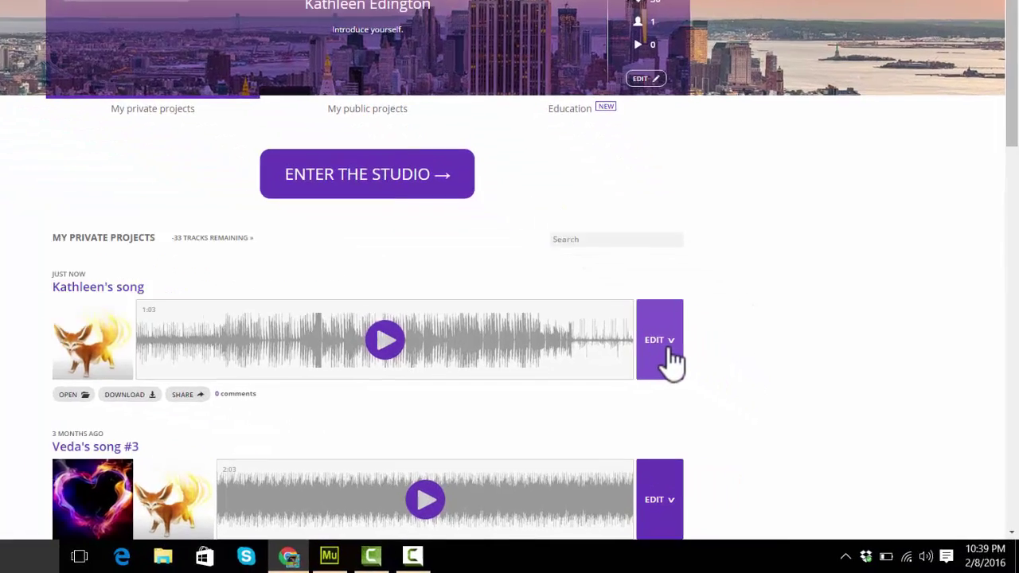
click(740, 395)
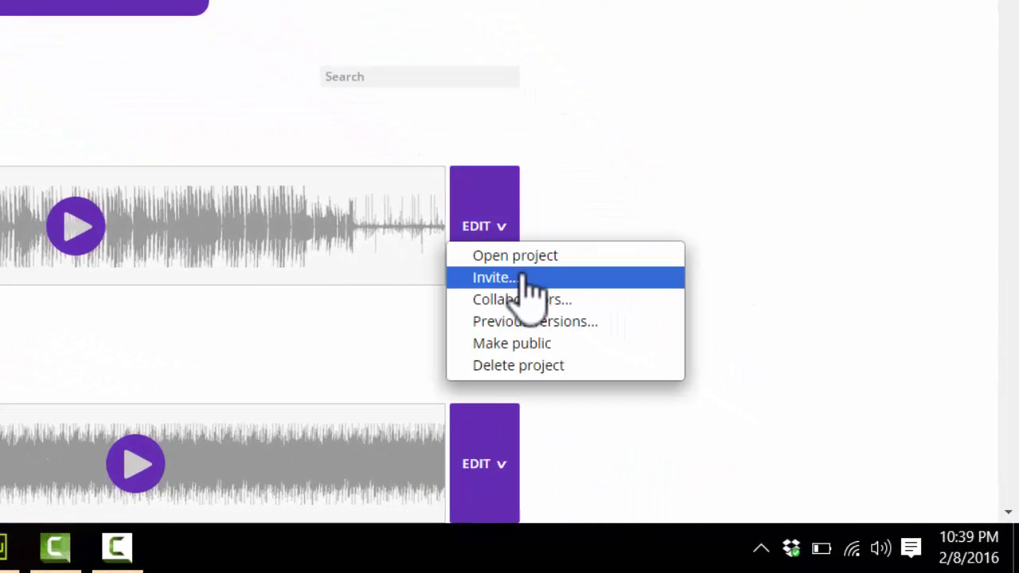
Step: Invite a collaborator to the song by e-mail and dismiss the 'Already member' notice
click(497, 278)
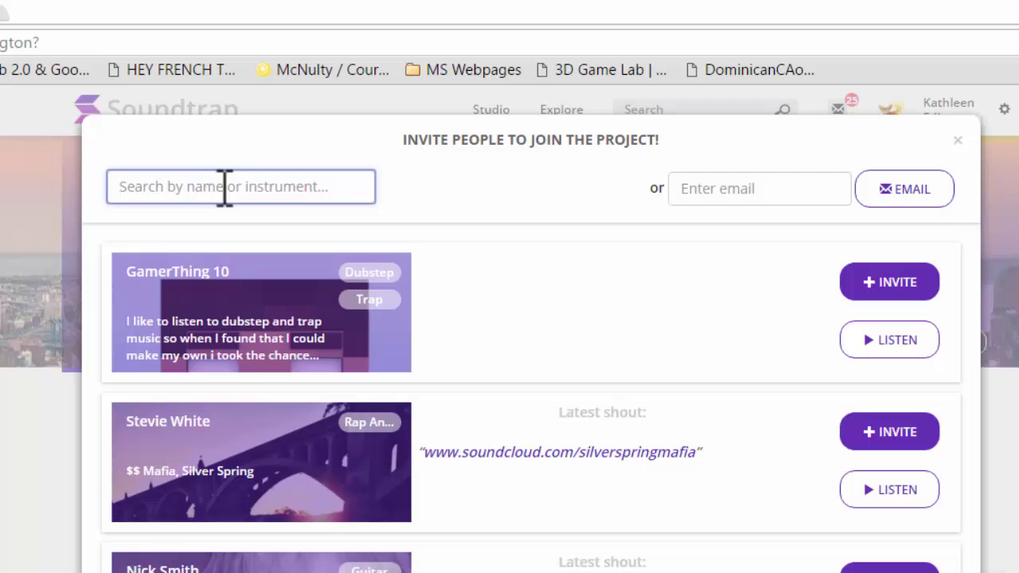
click(691, 192)
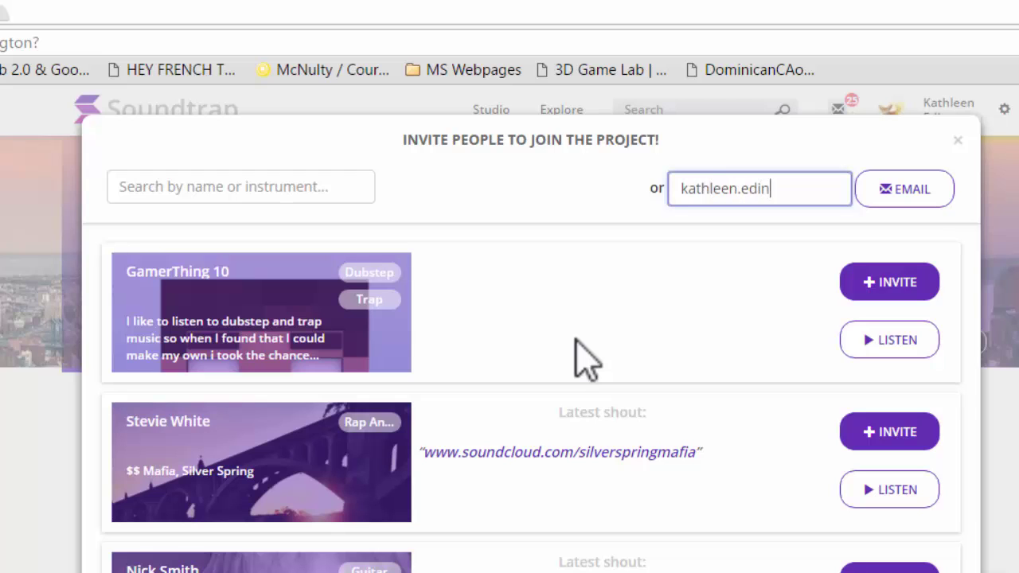
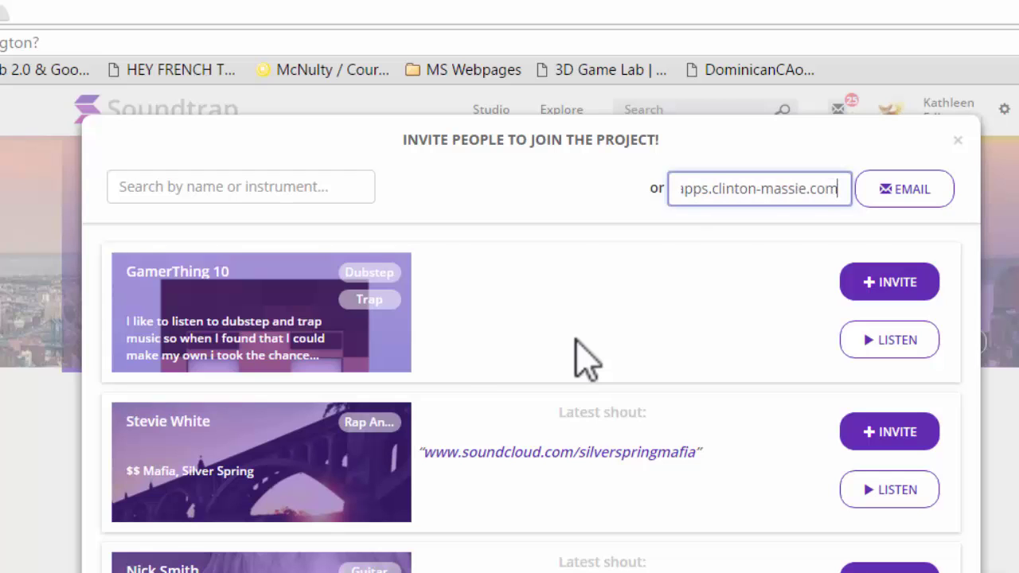
key(Return)
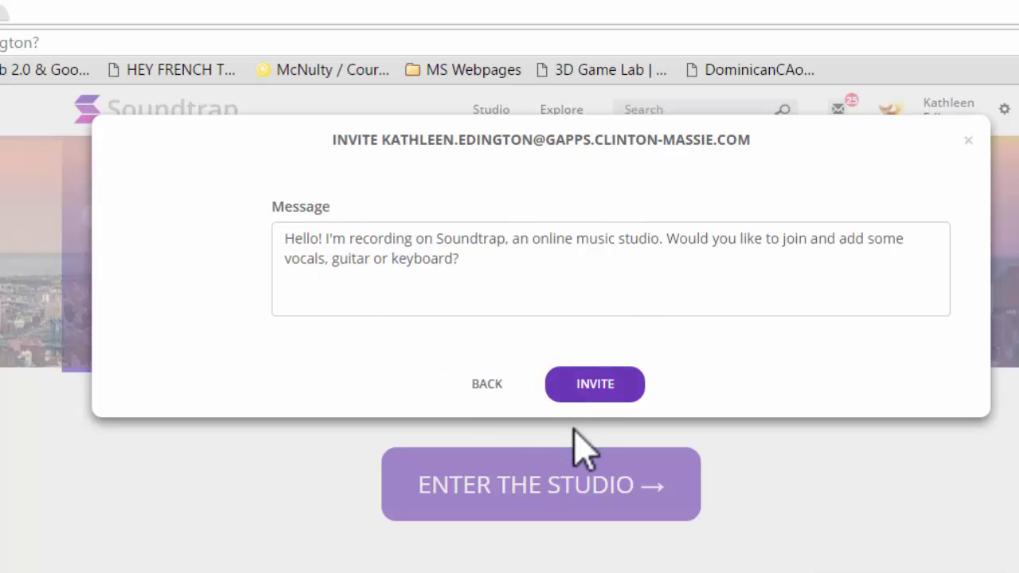
click(589, 400)
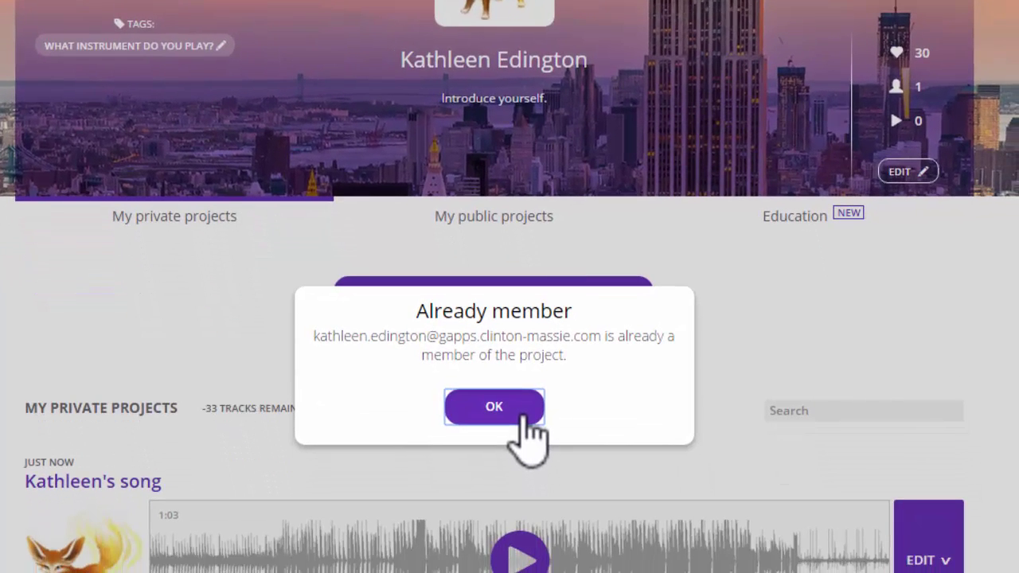
right_click(528, 434)
click(488, 407)
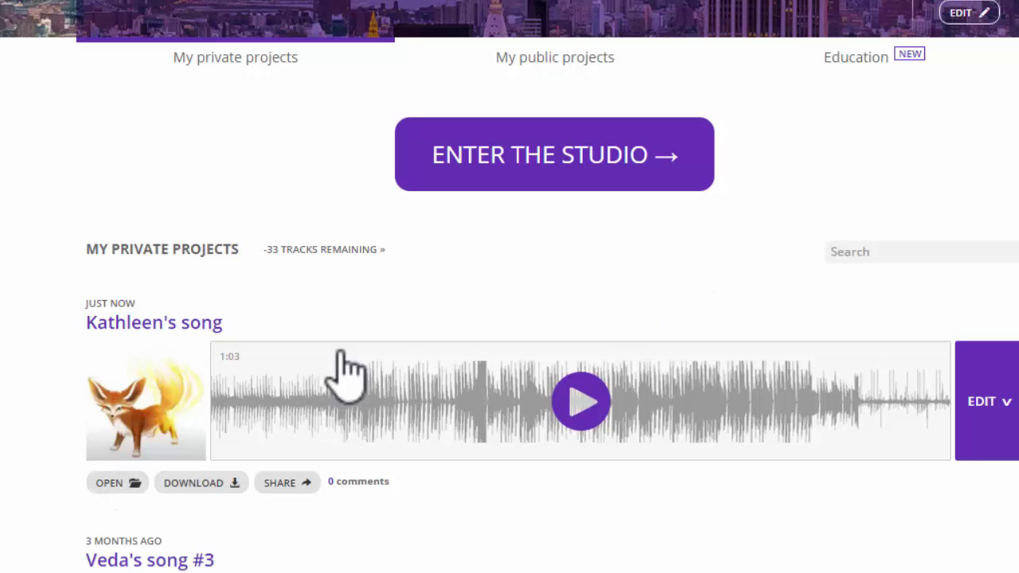
Step: Download the song as an MP3 to the Desktop and close the share popup
click(227, 490)
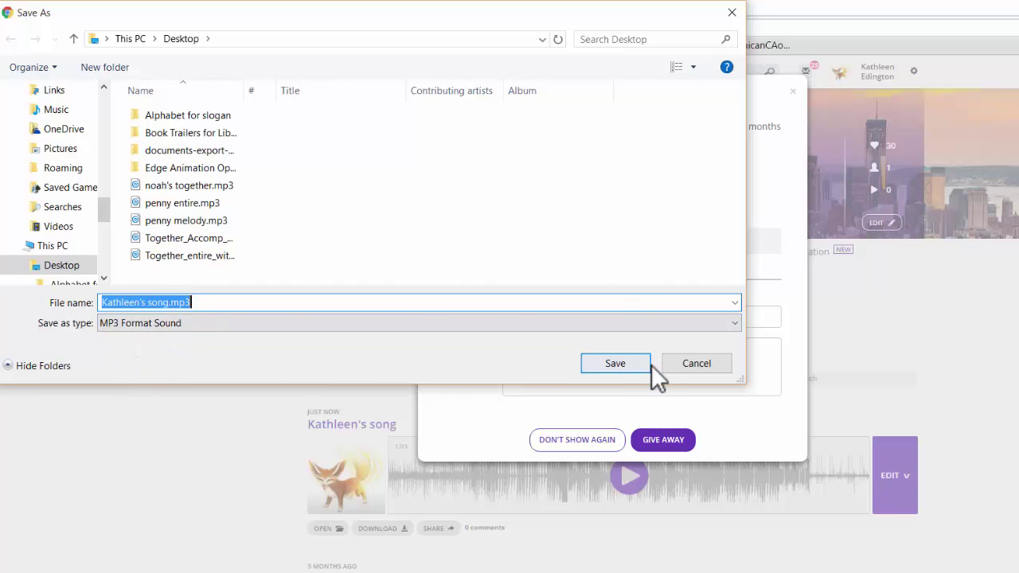
click(692, 365)
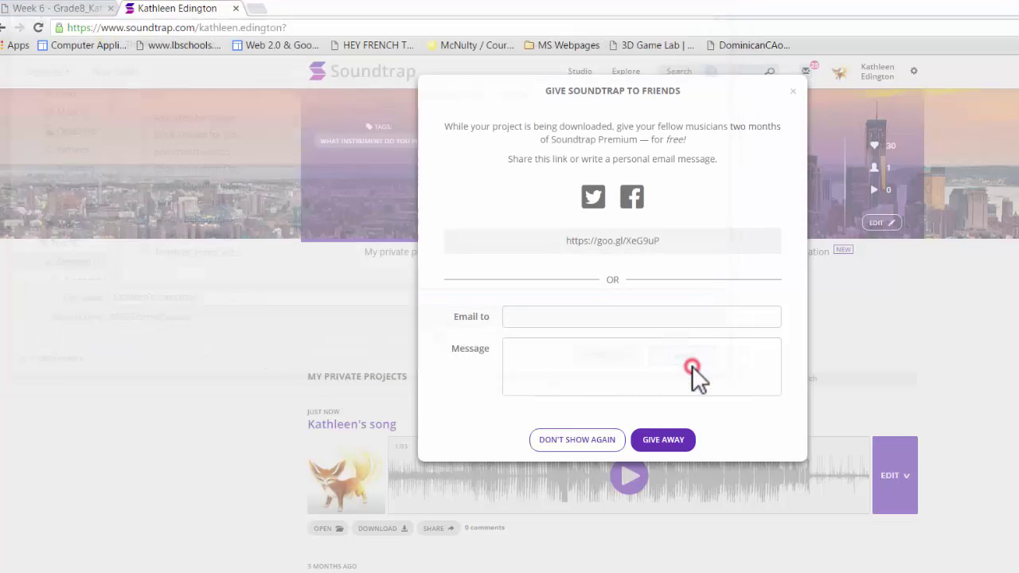
click(794, 94)
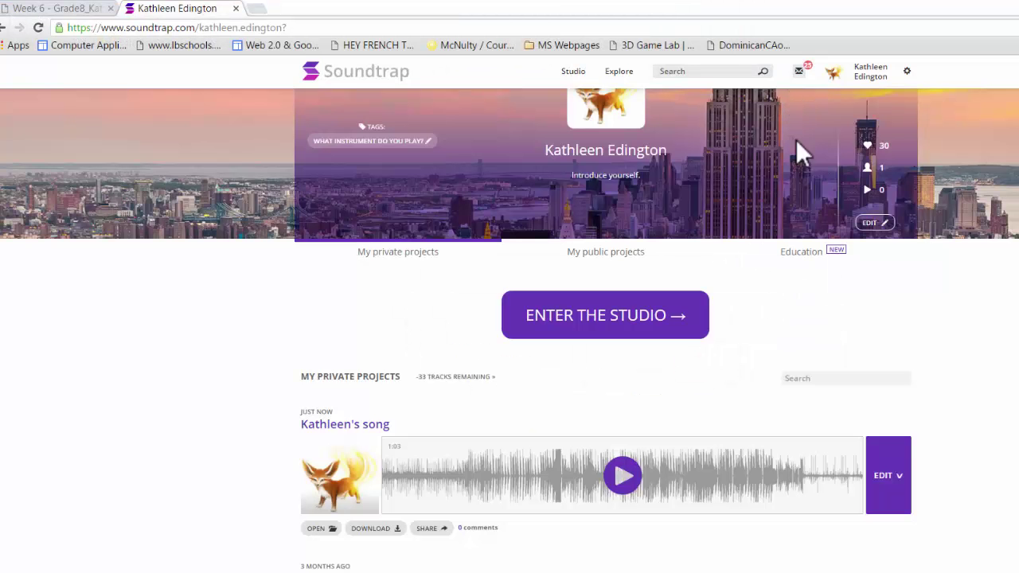